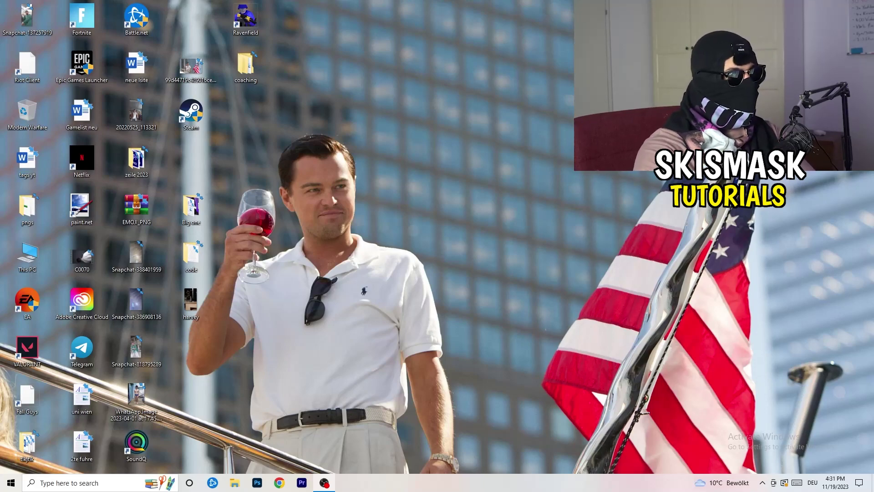
# - Launch NVIDIA Control Panel from the desktop context menu to check display resolution
pyautogui.rightClick(469, 162)
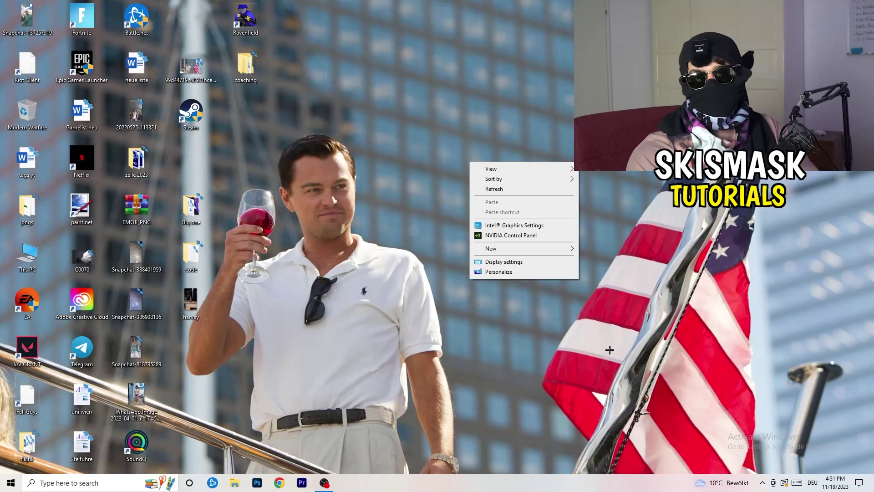
pyautogui.click(513, 225)
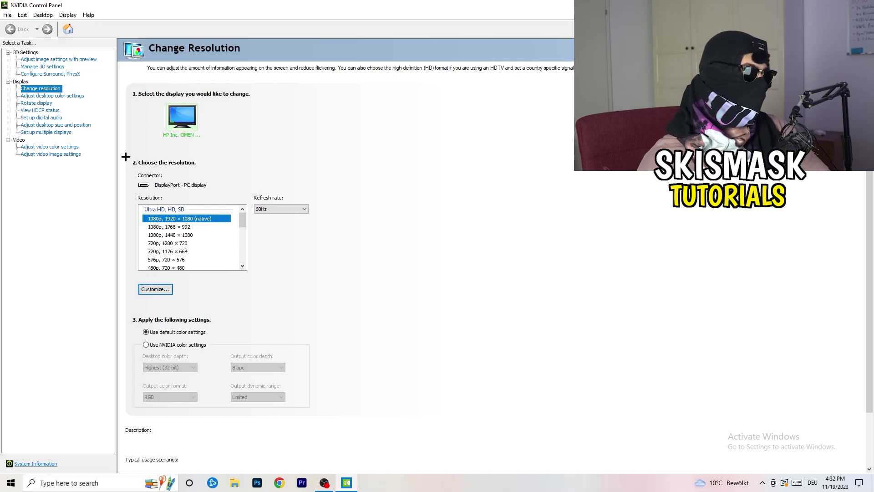
pyautogui.click(167, 289)
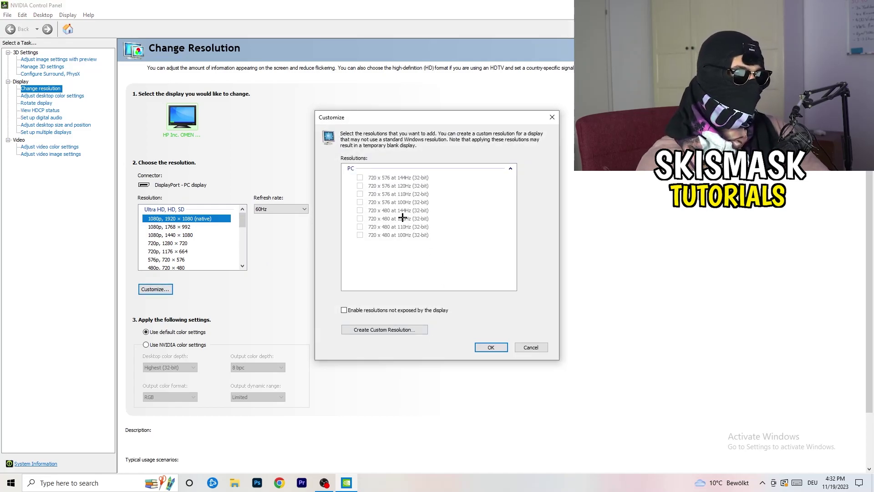
pyautogui.click(400, 328)
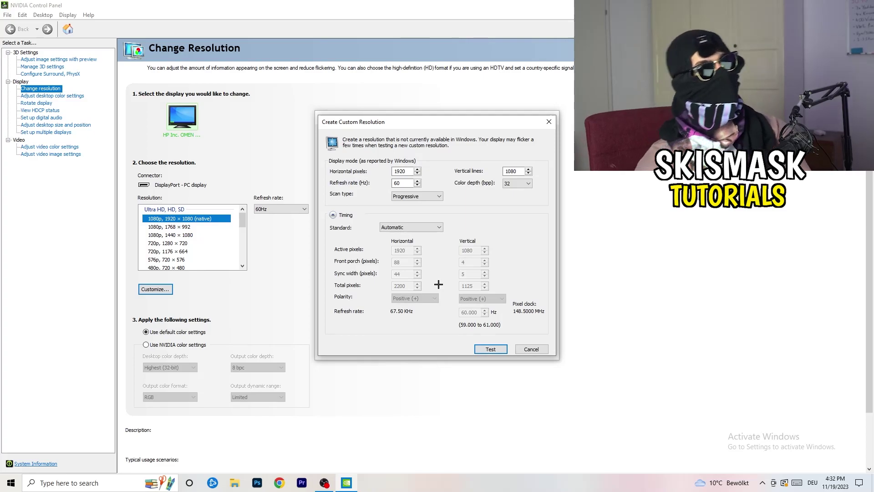
pyautogui.click(409, 172)
pyautogui.doubleClick(408, 172)
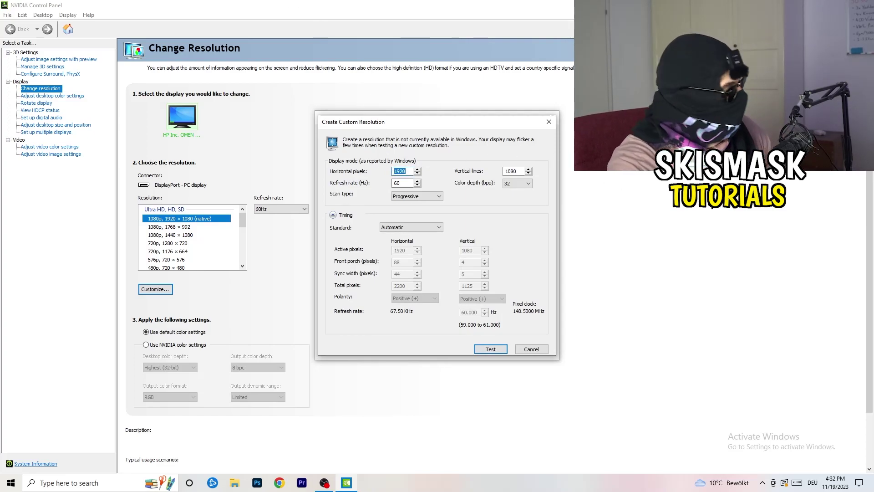
pyautogui.write('1140')
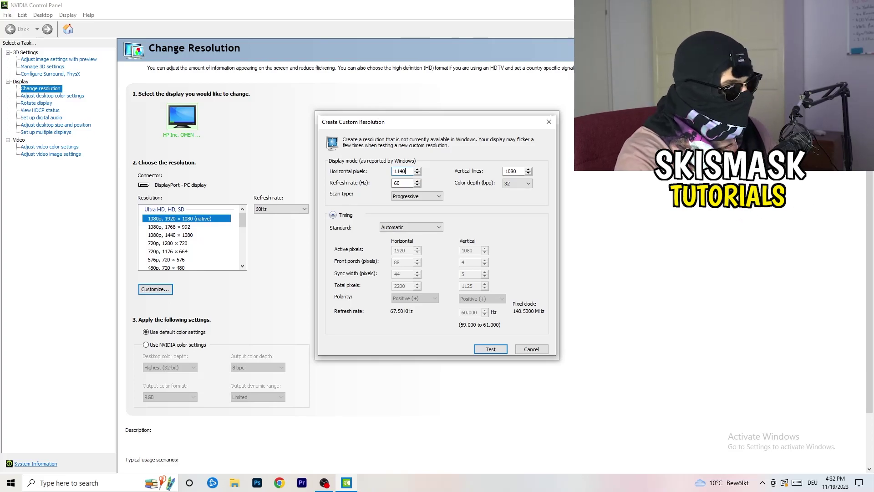
pyautogui.press('BackSpace')
pyautogui.press('BackSpace')
pyautogui.press('BackSpace')
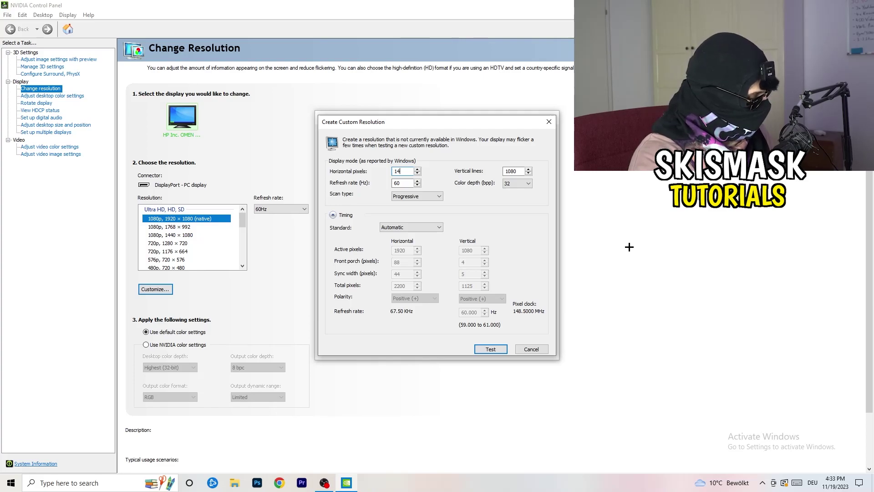
pyautogui.write('440')
pyautogui.doubleClick(510, 172)
pyautogui.write('10')
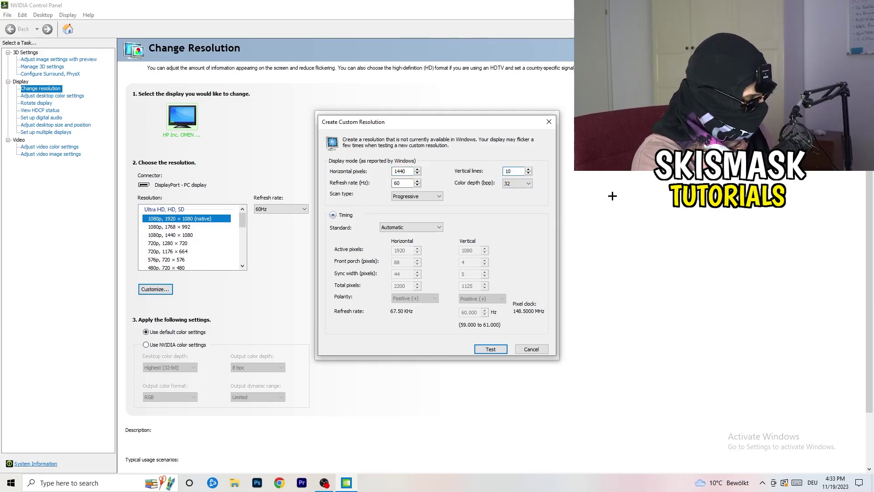
pyautogui.write('40')
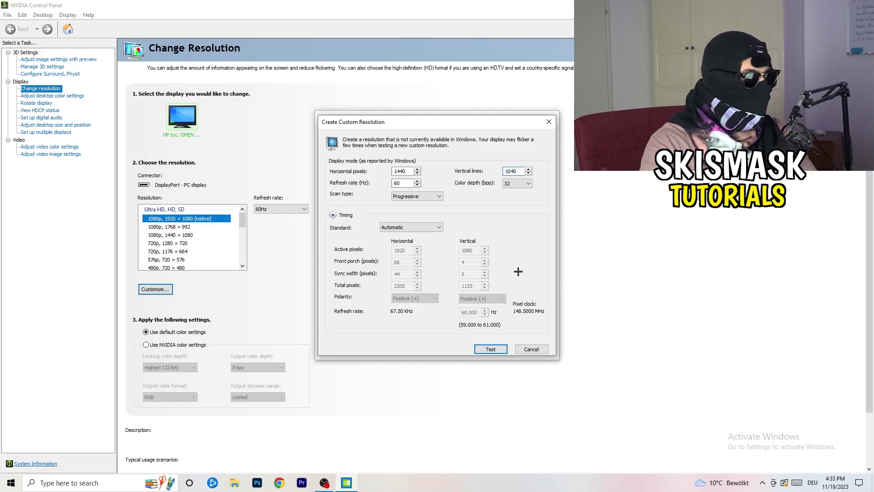
pyautogui.click(415, 196)
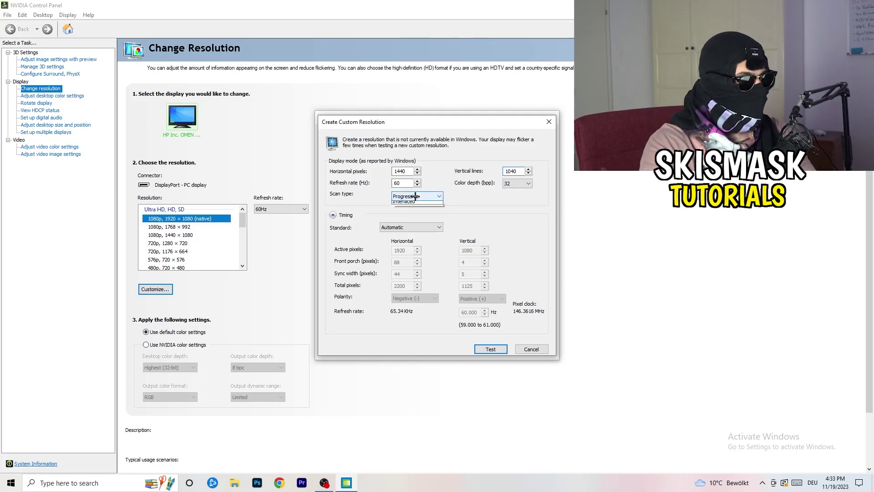
pyautogui.click(475, 196)
pyautogui.click(422, 228)
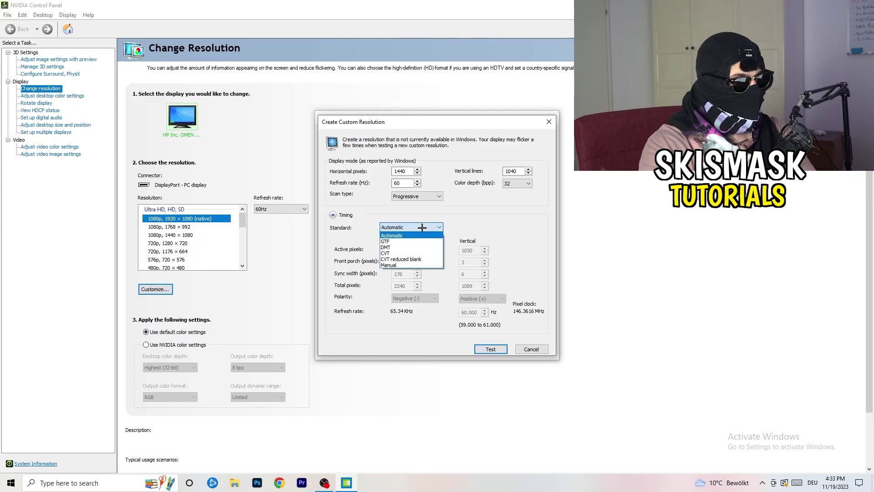
pyautogui.click(482, 233)
pyautogui.click(408, 229)
pyautogui.click(511, 227)
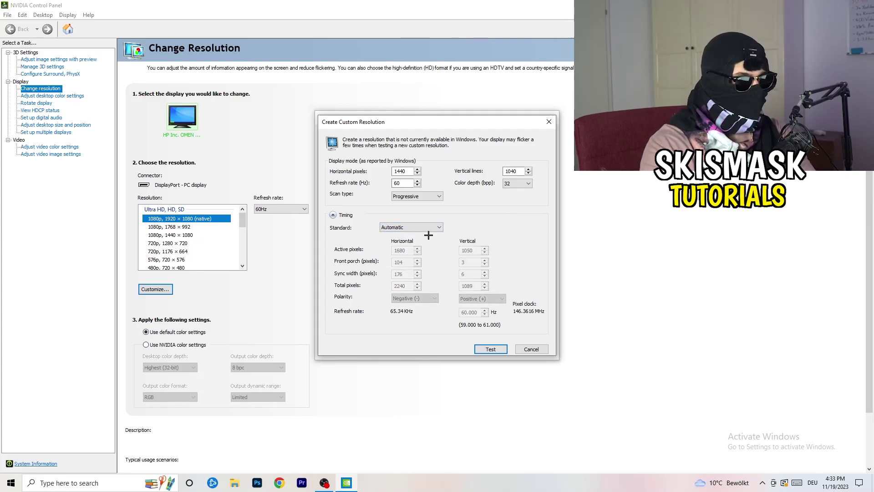
pyautogui.click(410, 228)
pyautogui.click(413, 249)
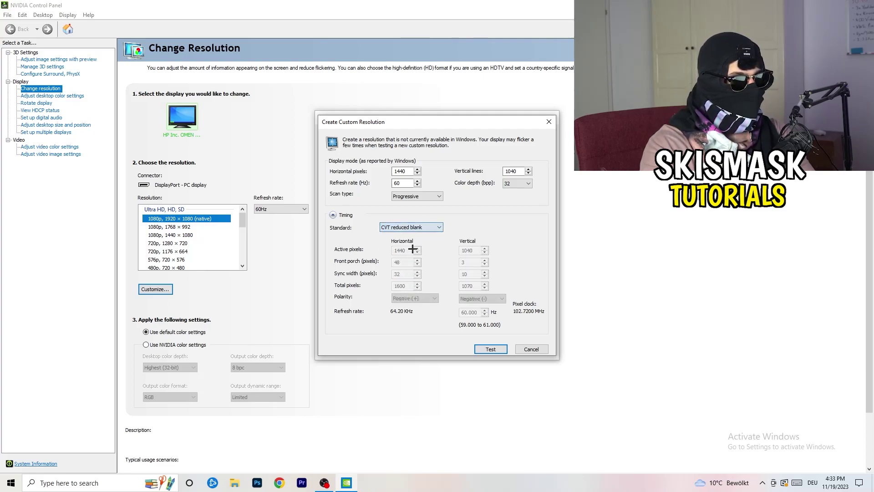
# - Close the custom resolution dialogs and NVIDIA Control Panel, then open Windows Settings
pyautogui.click(552, 120)
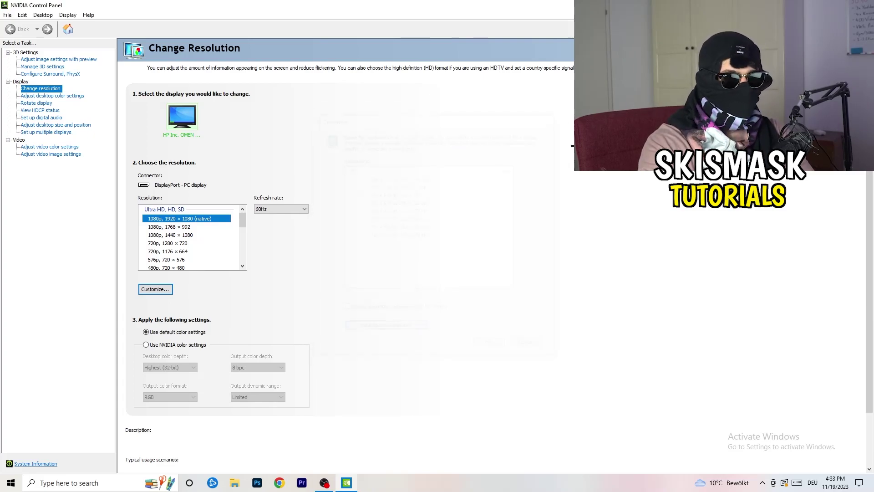
pyautogui.click(553, 119)
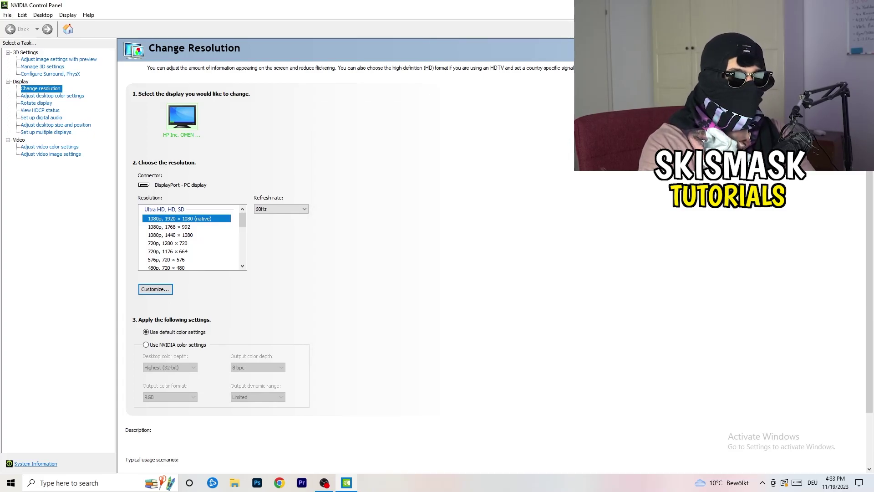
pyautogui.hotkey('alt', 'F4')
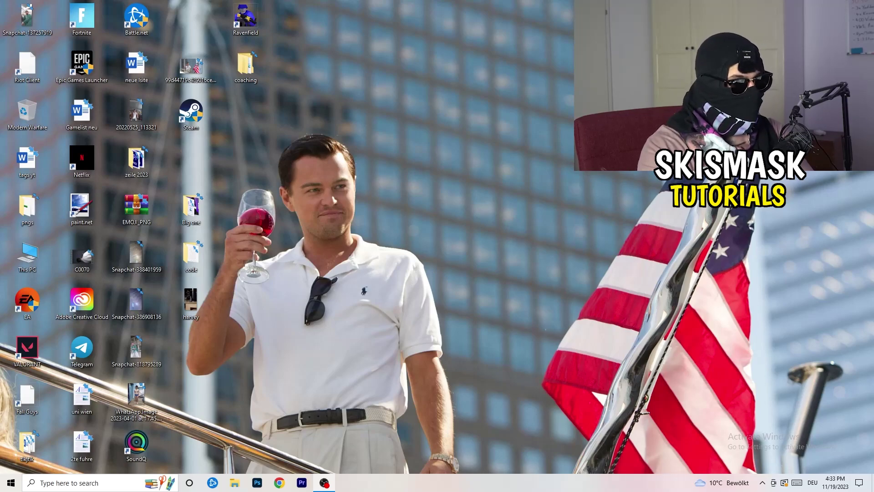
pyautogui.click(11, 483)
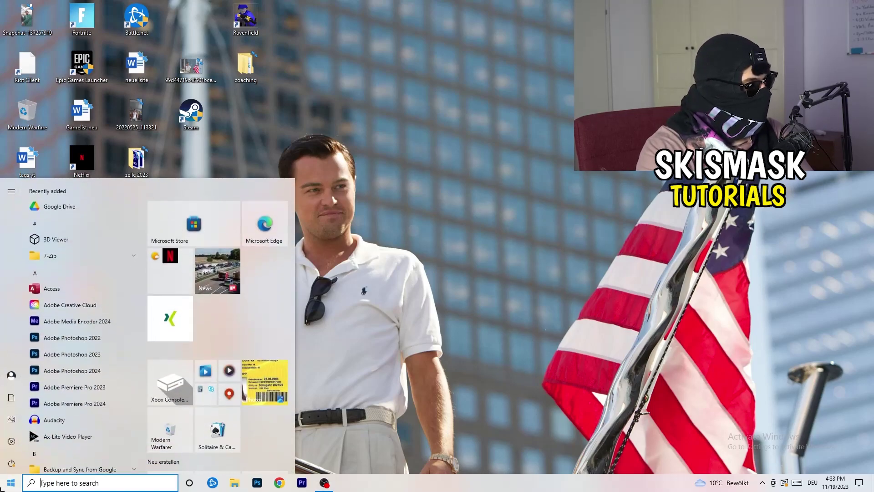
pyautogui.click(12, 441)
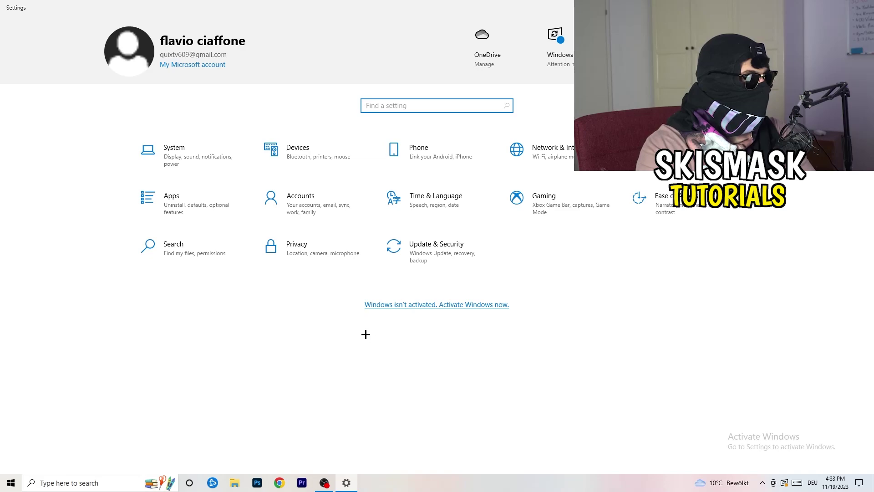
# - On the Display page, confirm 1920 × 1080 resolution and keep text scaling at 100%
pyautogui.click(191, 165)
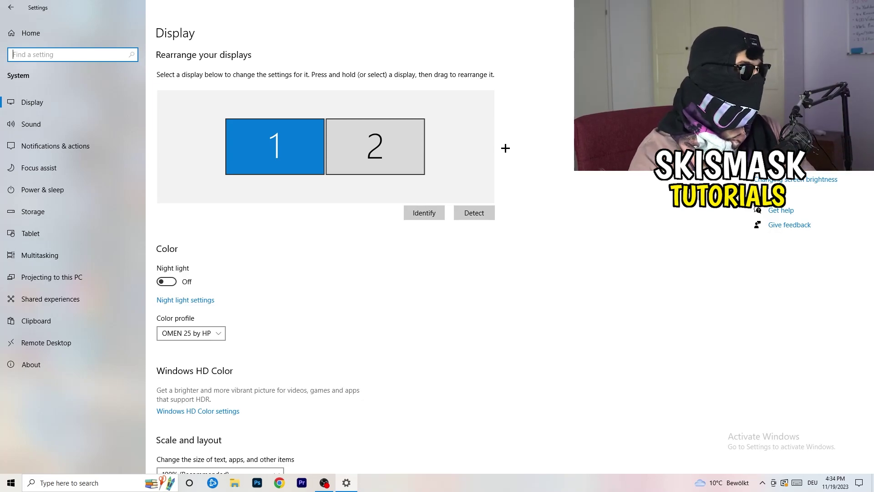
pyautogui.scroll(-5, 295, 228)
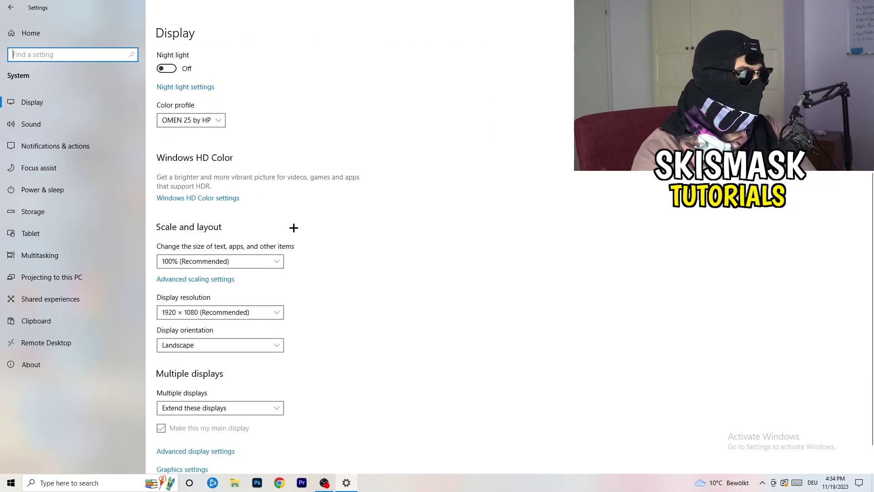
pyautogui.click(203, 119)
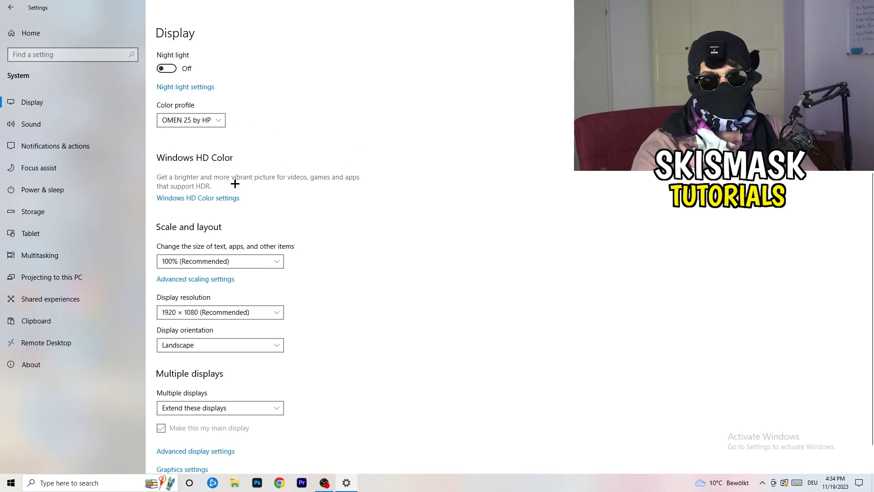
pyautogui.scroll(-1, 205, 193)
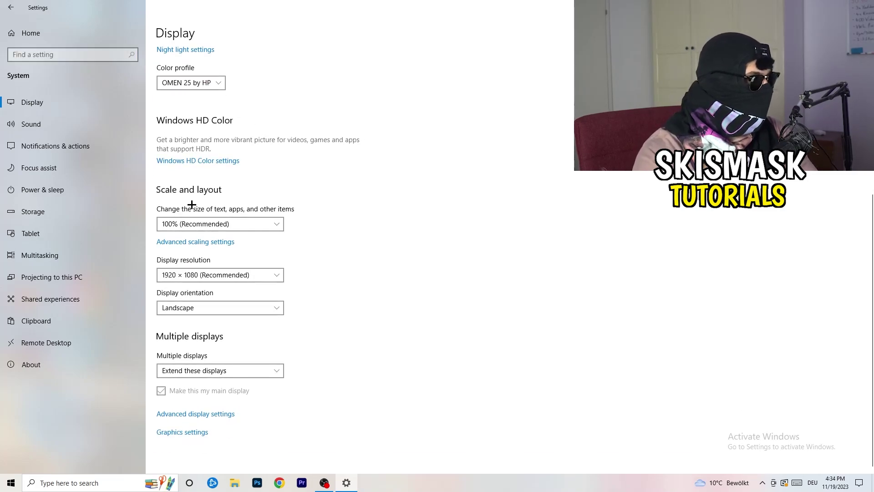
pyautogui.click(269, 223)
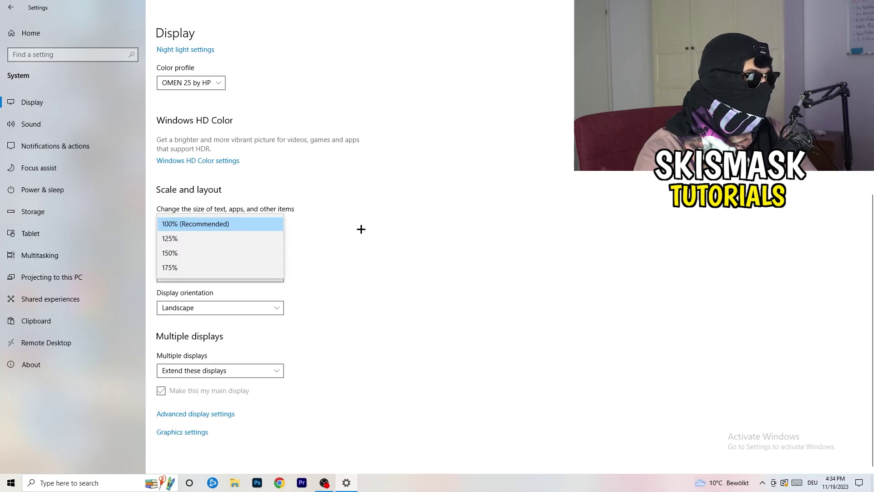
pyautogui.click(429, 214)
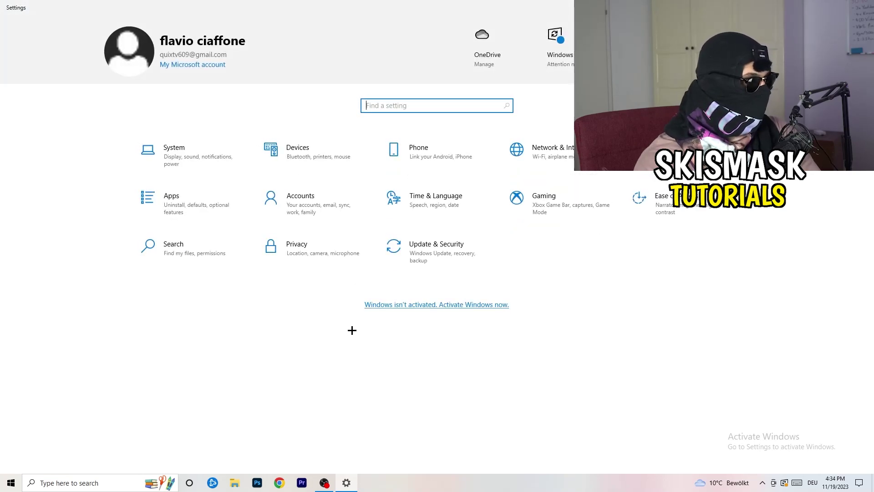
# - Open the Xbox Game Bar settings page to confirm it is Off
pyautogui.click(576, 218)
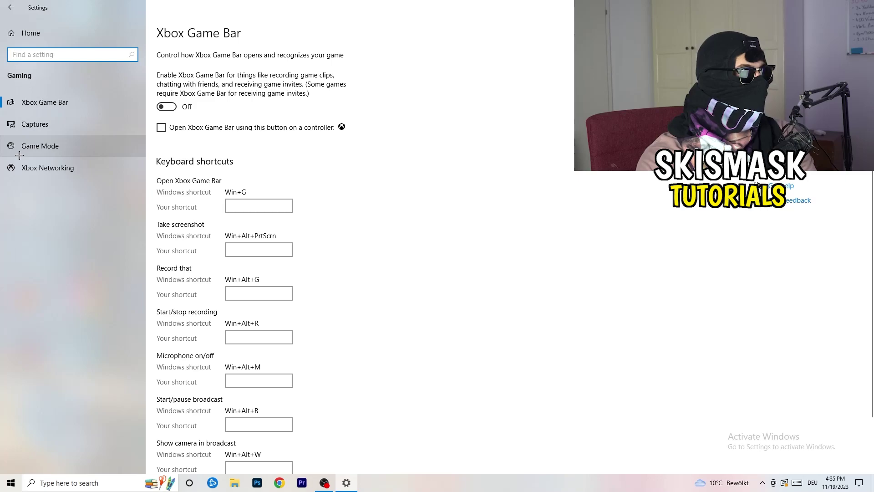
# - View the Game Mode page, leaving Game Mode on, and close Settings
pyautogui.click(77, 143)
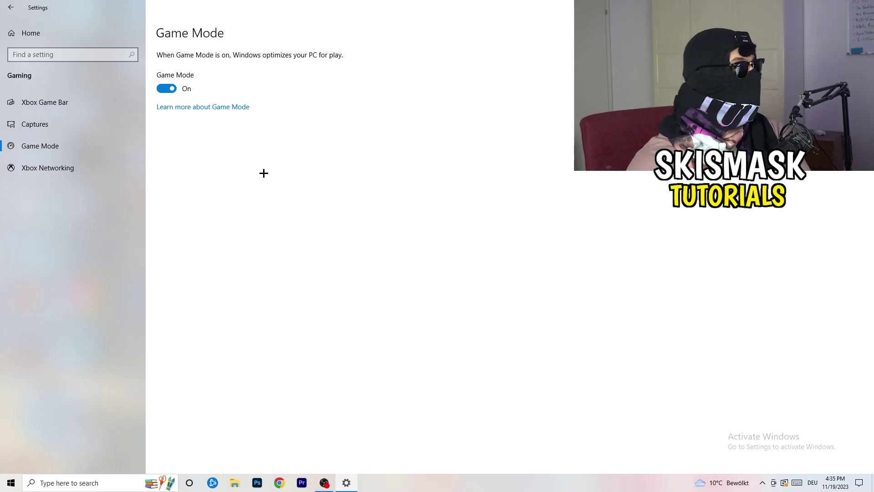
pyautogui.hotkey('alt', 'F4')
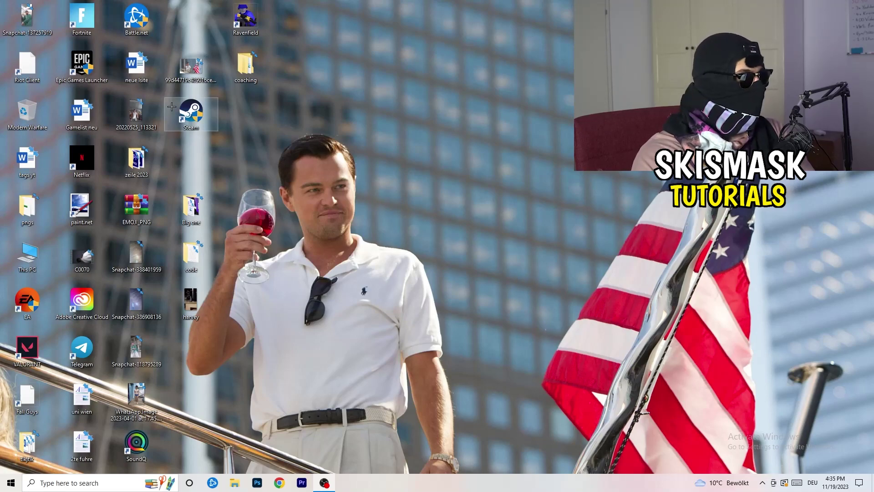
# - In the Steam shortcut's Properties, set compatibility mode to Windows 8
pyautogui.moveTo(191, 115); pyautogui.dragTo(464, 186)
pyautogui.rightClick(468, 159)
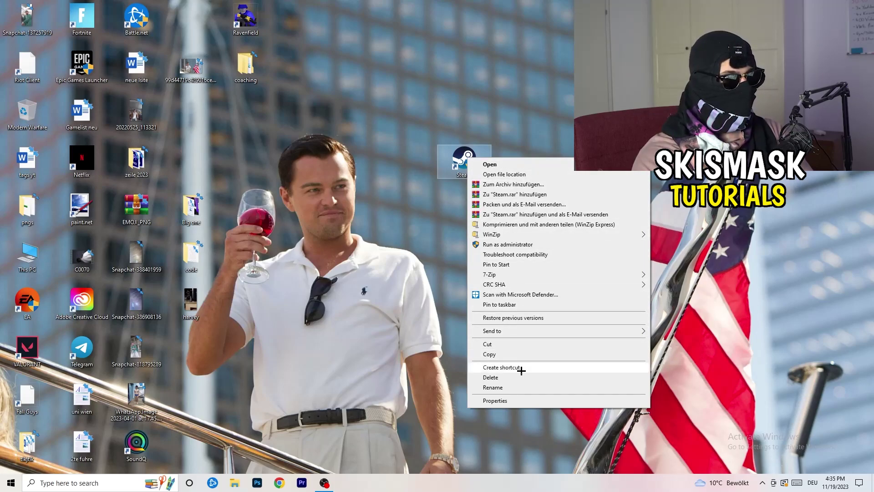
pyautogui.click(525, 400)
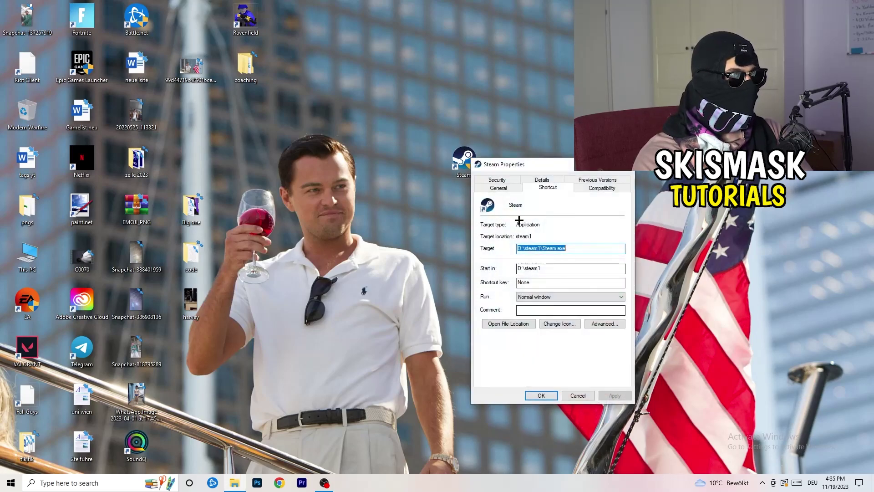
pyautogui.moveTo(510, 171); pyautogui.dragTo(378, 86)
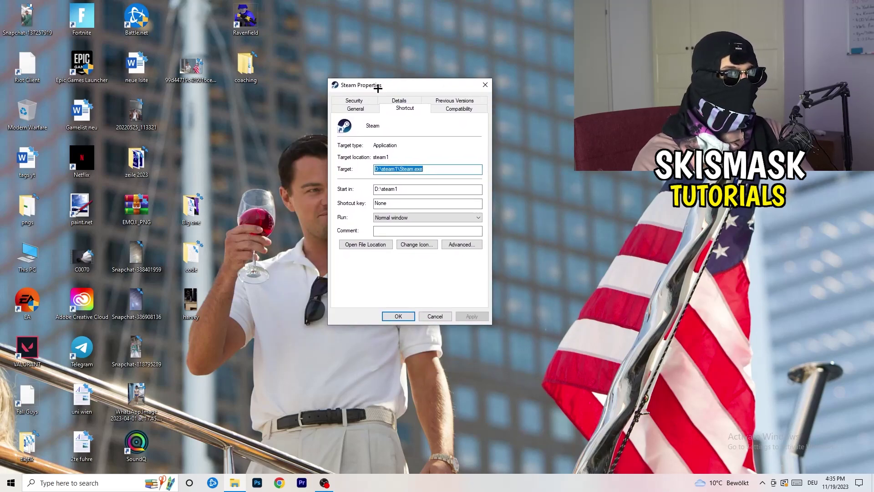
pyautogui.click(471, 111)
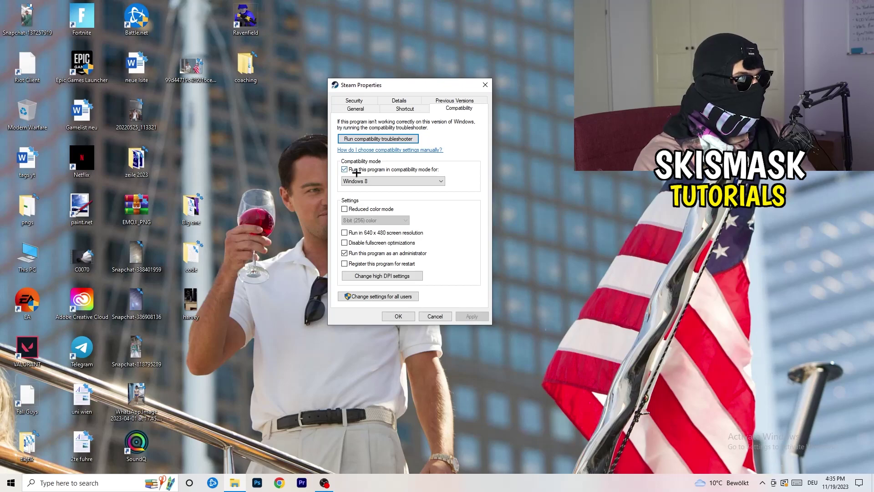
pyautogui.click(412, 180)
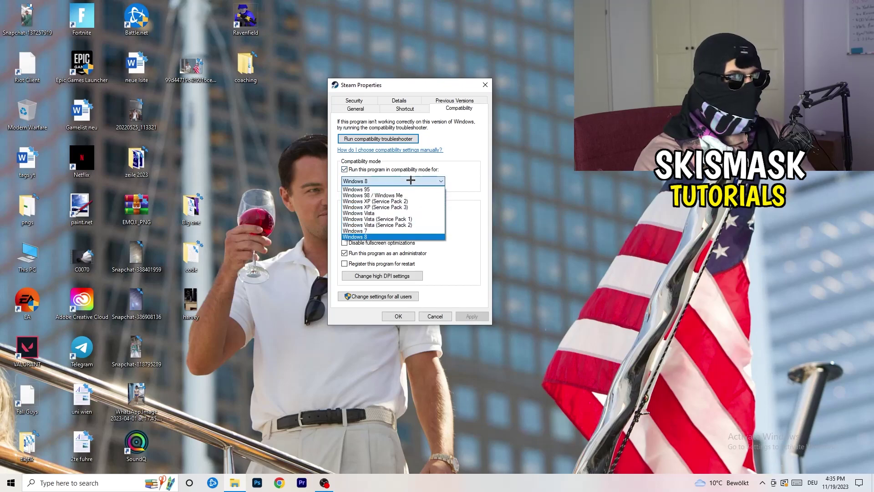
pyautogui.click(486, 174)
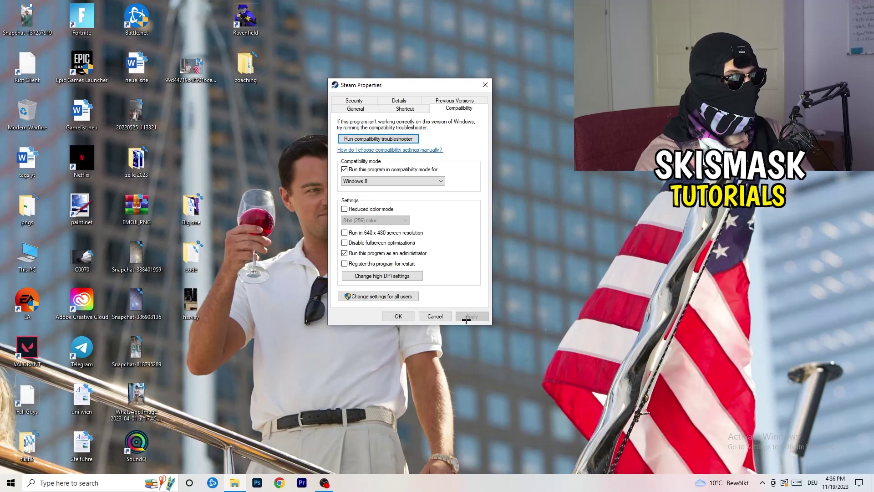
# - Save Steam's compatibility settings and move the shortcut left on the desktop
pyautogui.click(399, 316)
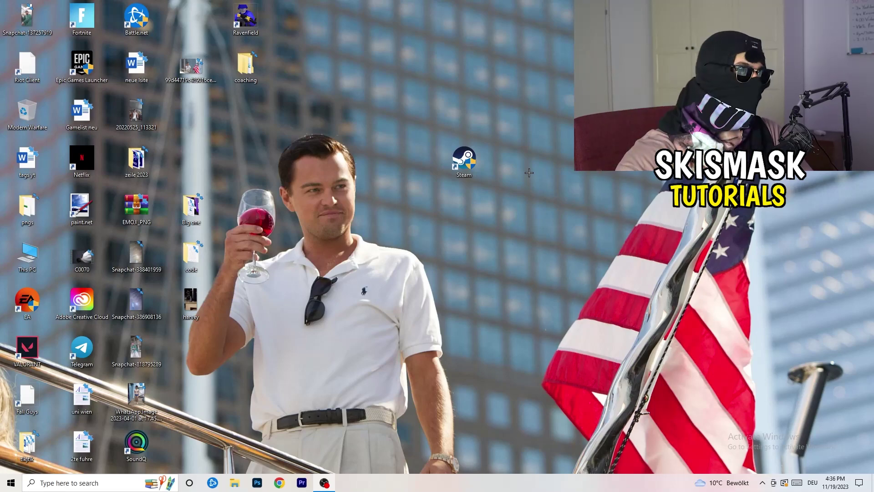
pyautogui.moveTo(475, 169); pyautogui.dragTo(420, 170)
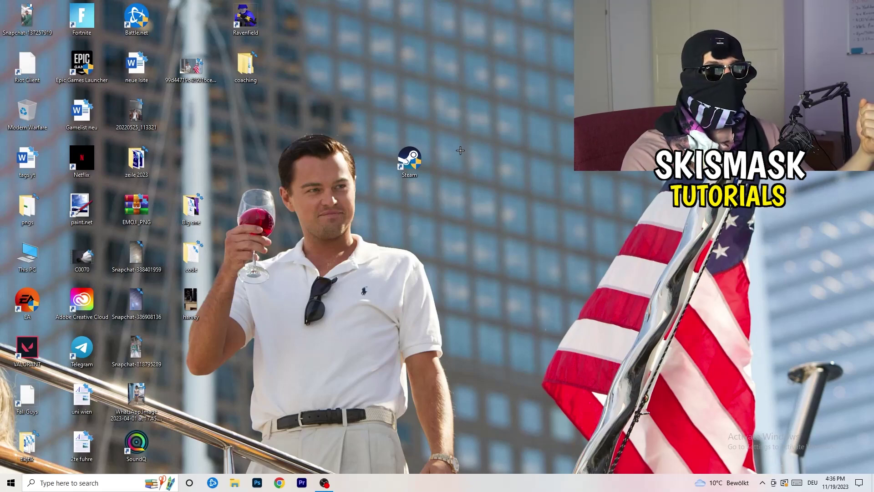
pyautogui.moveTo(419, 160); pyautogui.dragTo(315, 155)
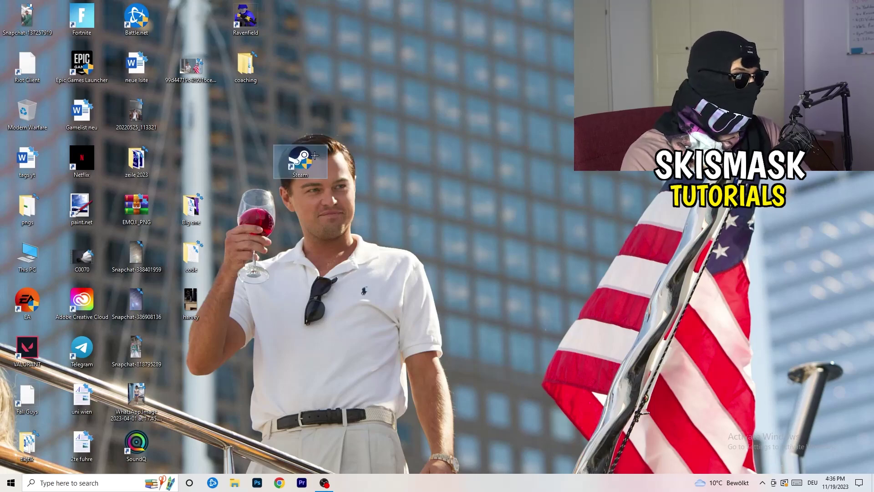
# - Reopen Steam's properties to verify compatibility settings, then return the shortcut to its original spot
pyautogui.rightClick(301, 157)
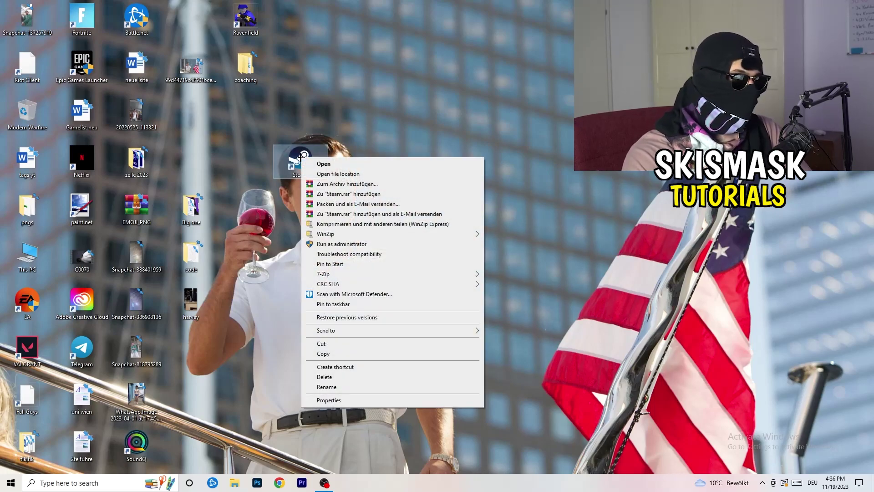
pyautogui.click(334, 400)
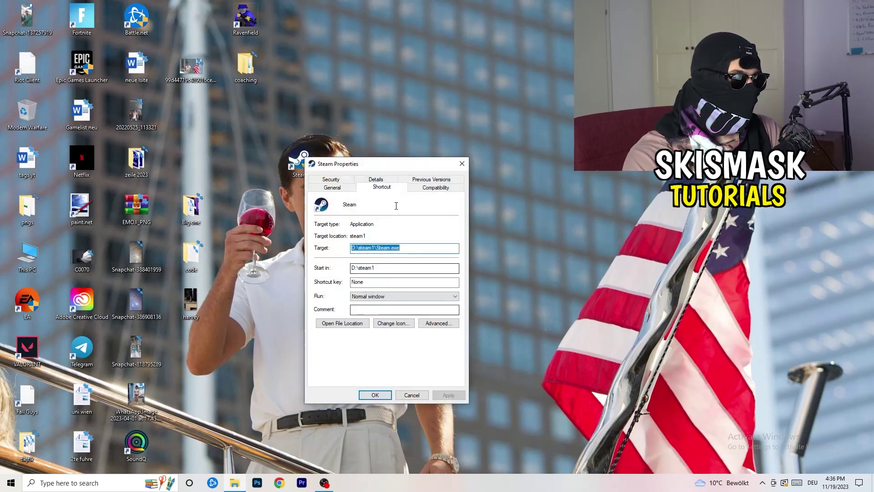
pyautogui.click(434, 187)
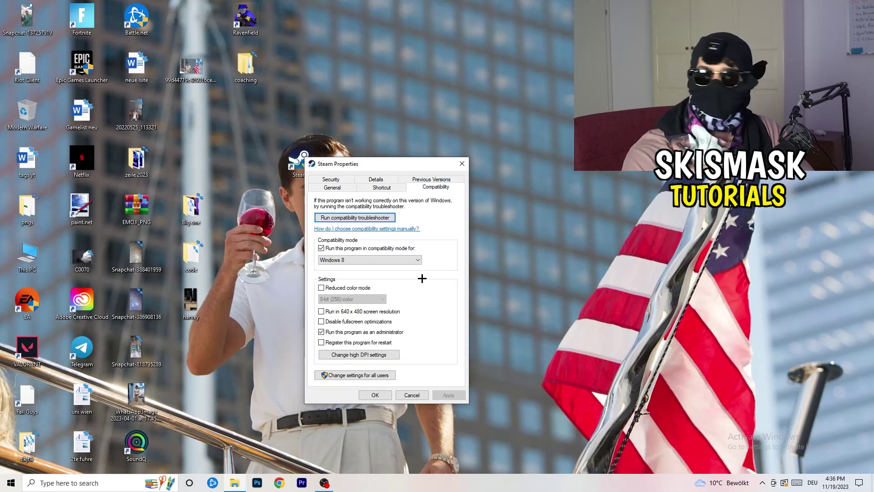
pyautogui.click(463, 163)
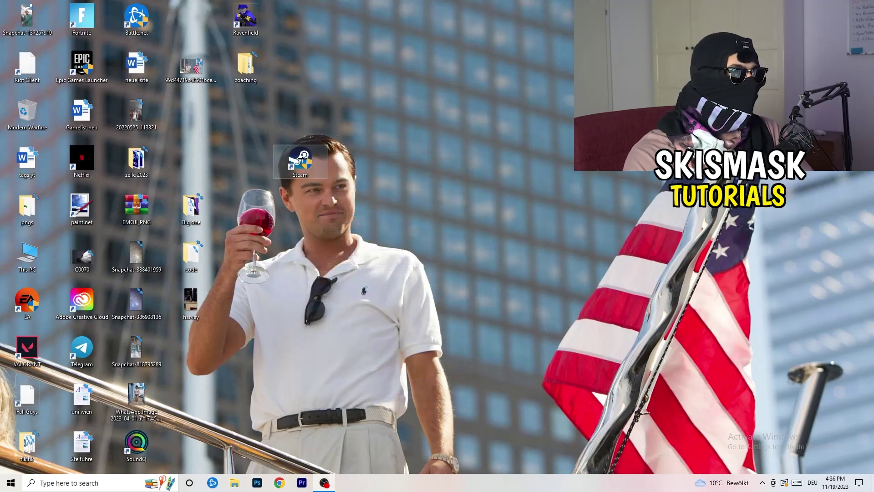
pyautogui.moveTo(192, 111); pyautogui.dragTo(191, 112)
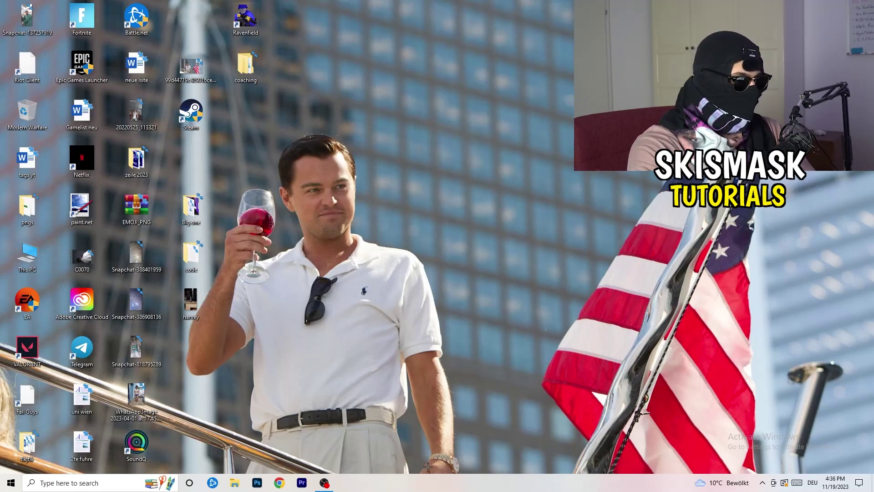
pyautogui.moveTo(431, 478); pyautogui.dragTo(466, 484)
# - Open Task Manager from the taskbar, maximize it, and show the Details tab
pyautogui.rightClick(466, 484)
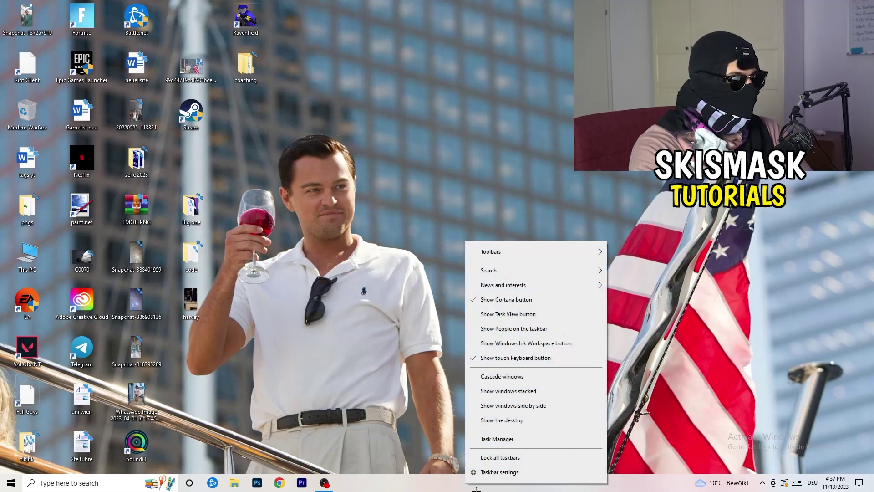
pyautogui.click(501, 457)
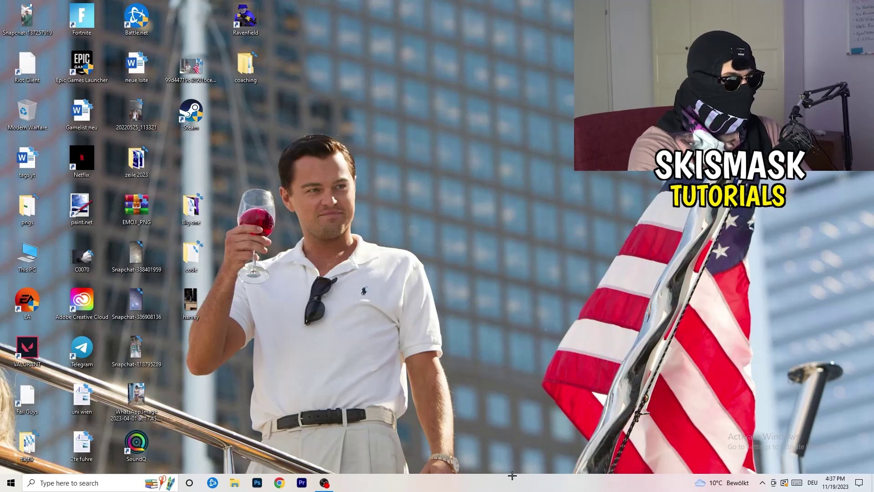
pyautogui.click(510, 20)
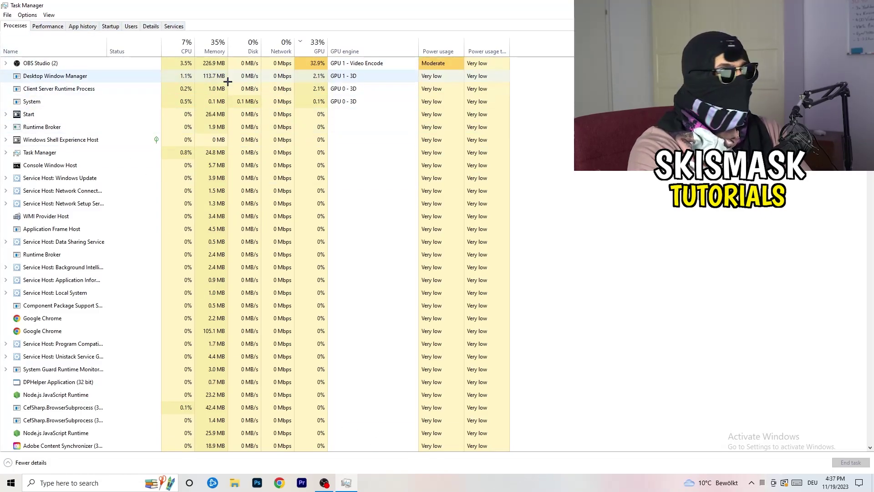
pyautogui.click(151, 27)
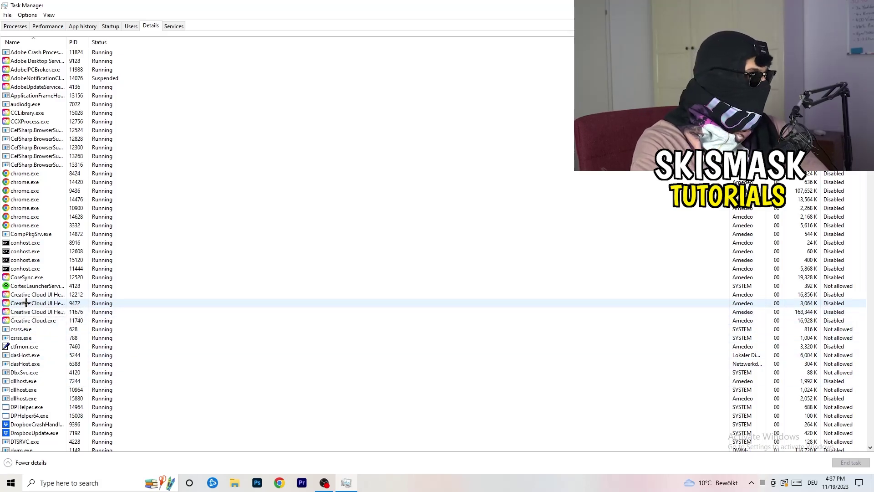
# - Check the Creative Cloud UI Helper's priority options, leaving its priority at Normal
pyautogui.rightClick(27, 303)
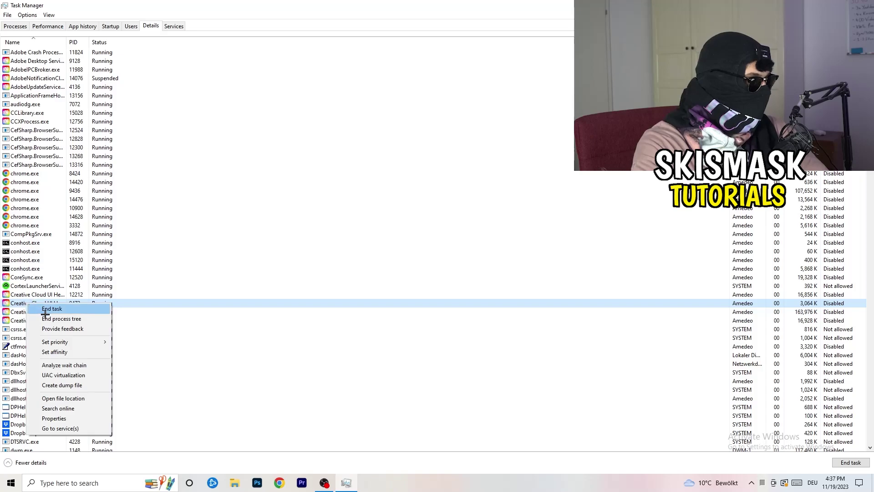
pyautogui.moveTo(55, 342)
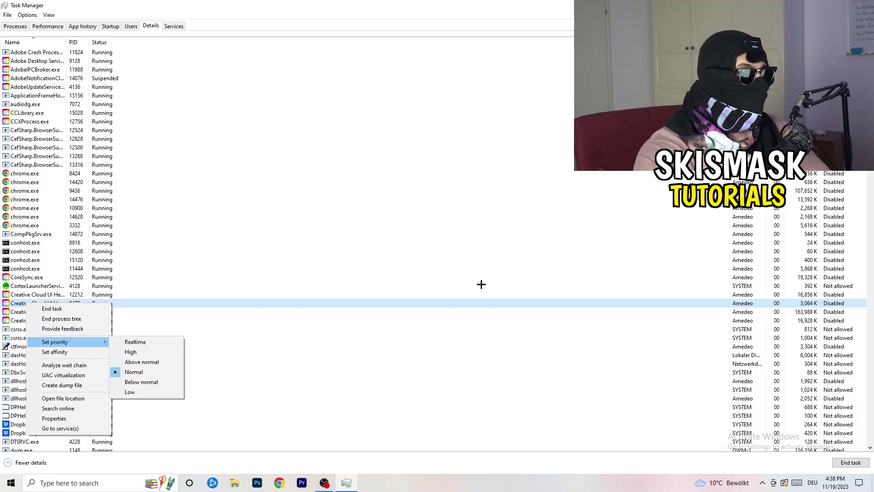
pyautogui.press('Escape')
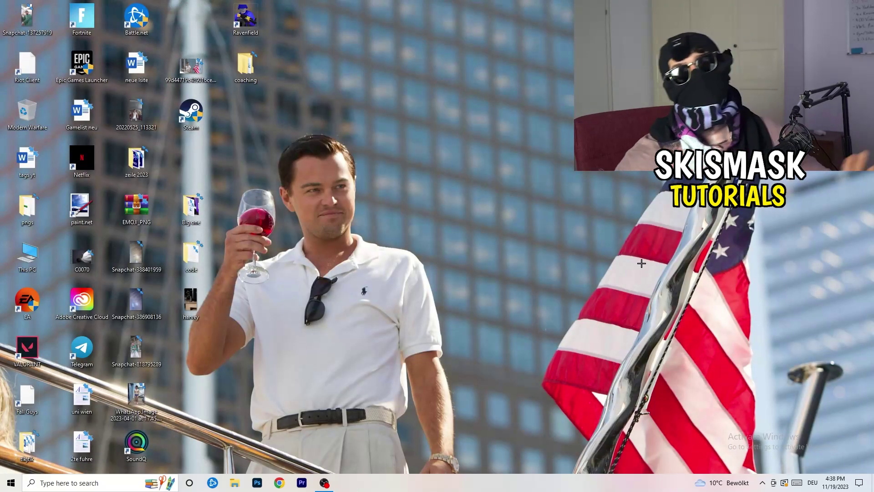